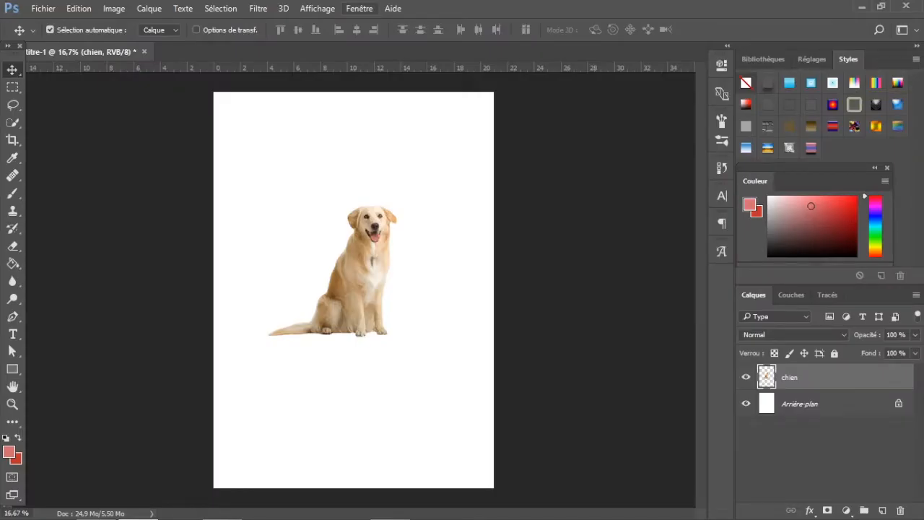
pyautogui.click(358, 8)
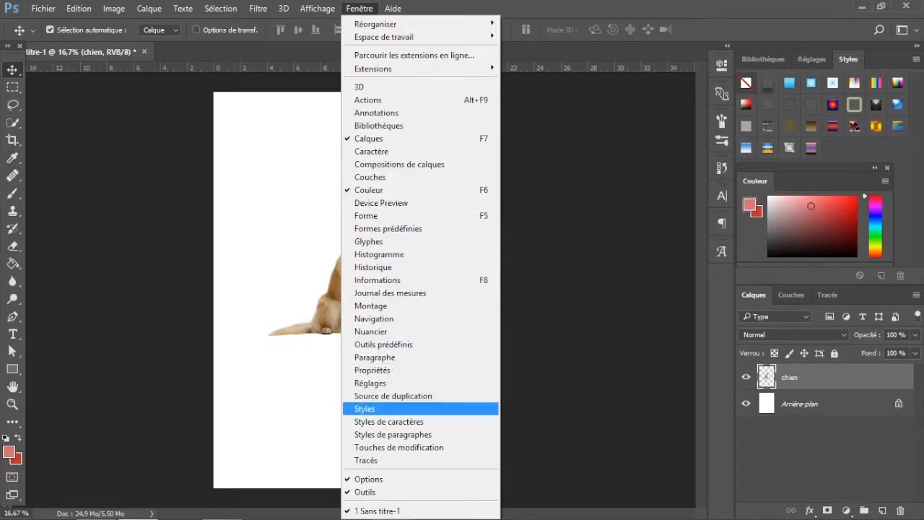
pyautogui.click(549, 421)
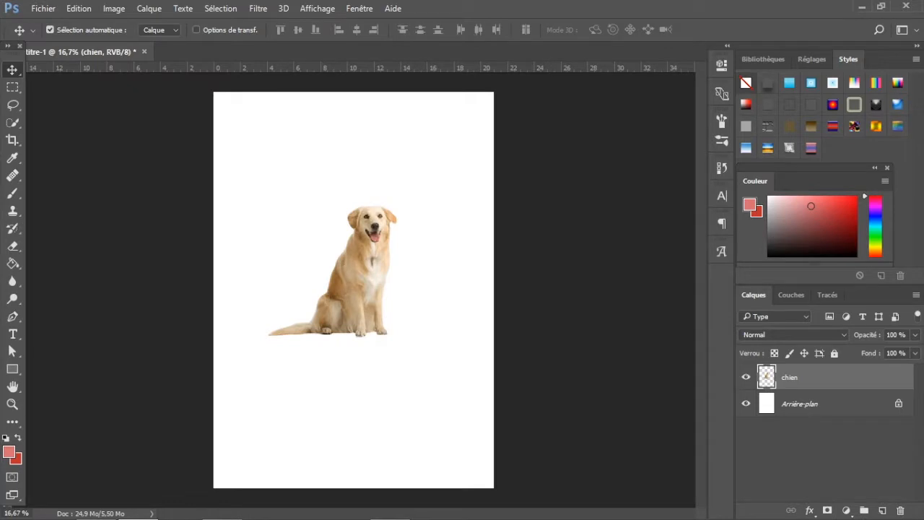
# Step: Try several preset layer styles on the chien layer, then reset it to the default style (none)
pyautogui.click(788, 82)
pyautogui.click(810, 83)
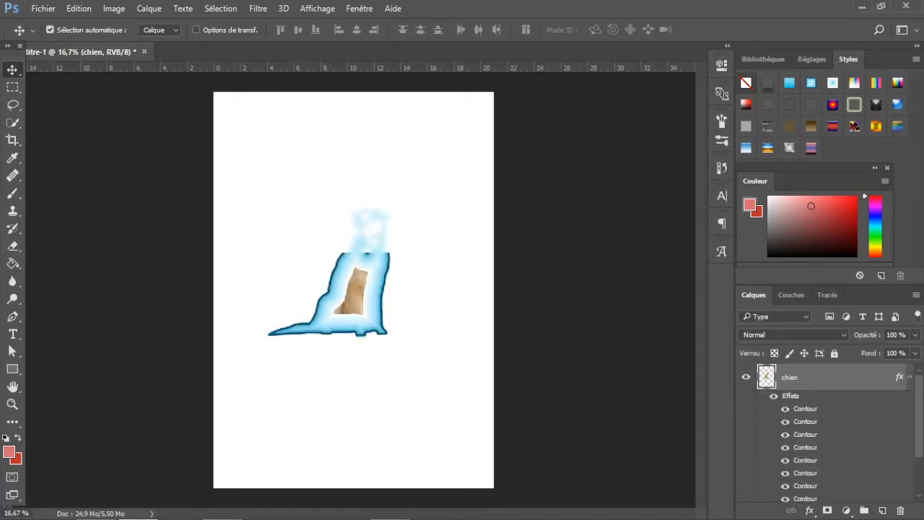
pyautogui.click(832, 83)
pyautogui.click(854, 82)
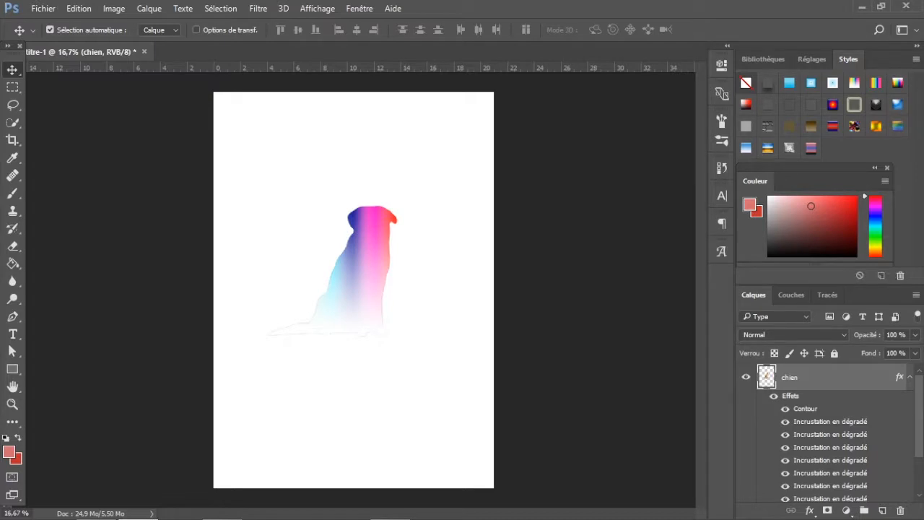
pyautogui.click(876, 83)
pyautogui.click(897, 82)
pyautogui.click(897, 104)
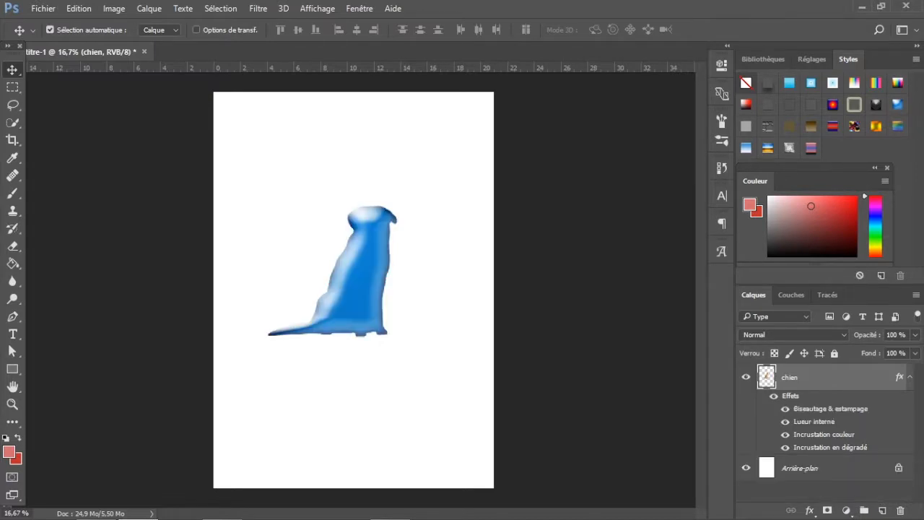
pyautogui.click(876, 126)
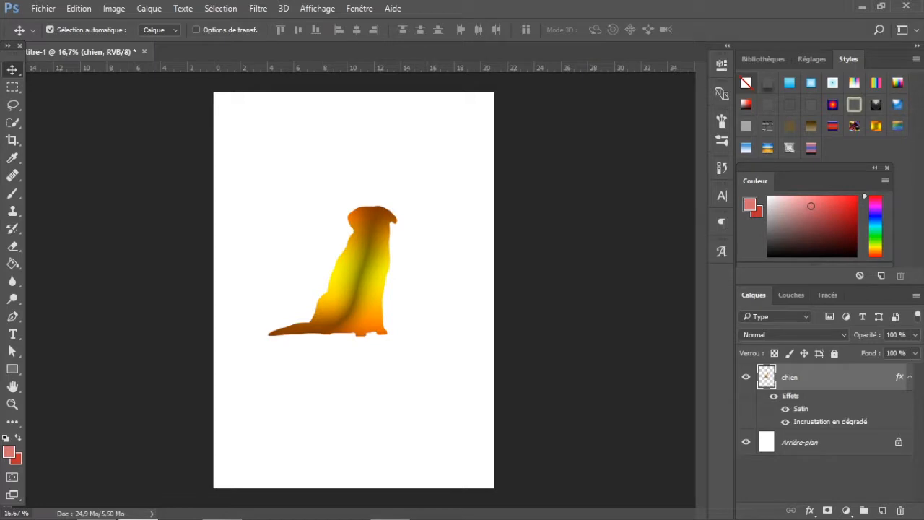
pyautogui.click(789, 125)
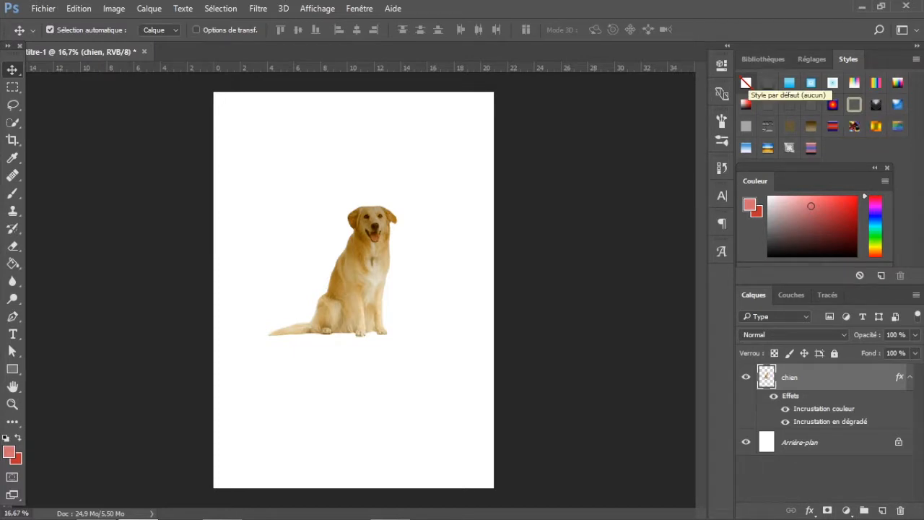
pyautogui.click(746, 83)
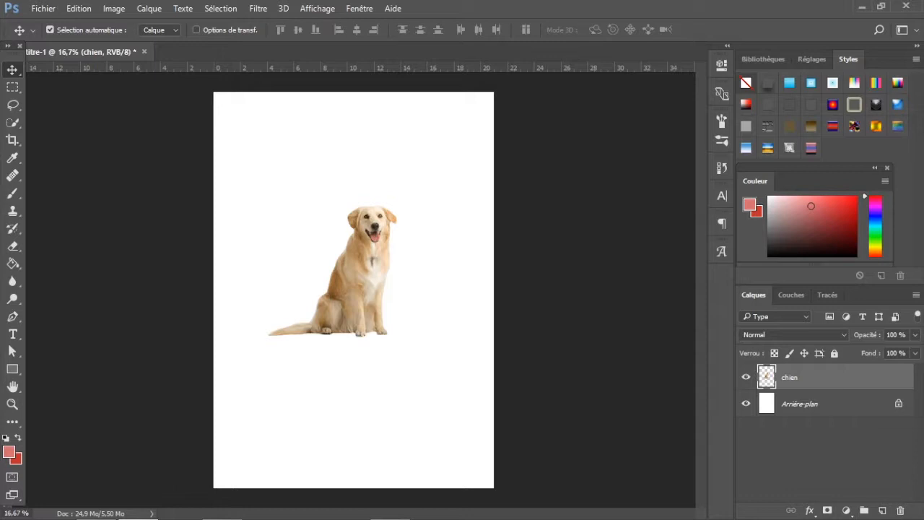
# Step: Move the dog image to the upper-left area of the white page
pyautogui.click(810, 510)
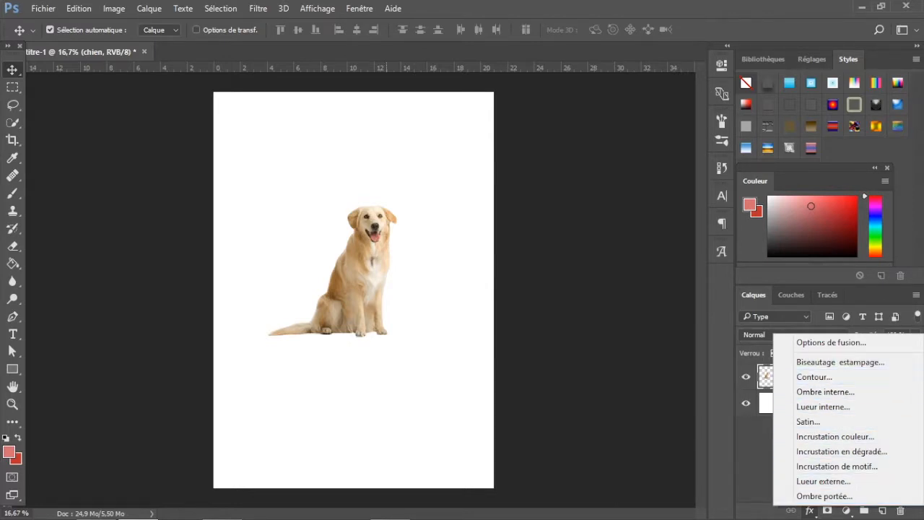
pyautogui.click(360, 248)
pyautogui.moveTo(359, 248); pyautogui.dragTo(310, 160)
# Step: Try a drop shadow (Ombre portée) on the chien layer with the Obscurcir blend mode
pyautogui.click(809, 510)
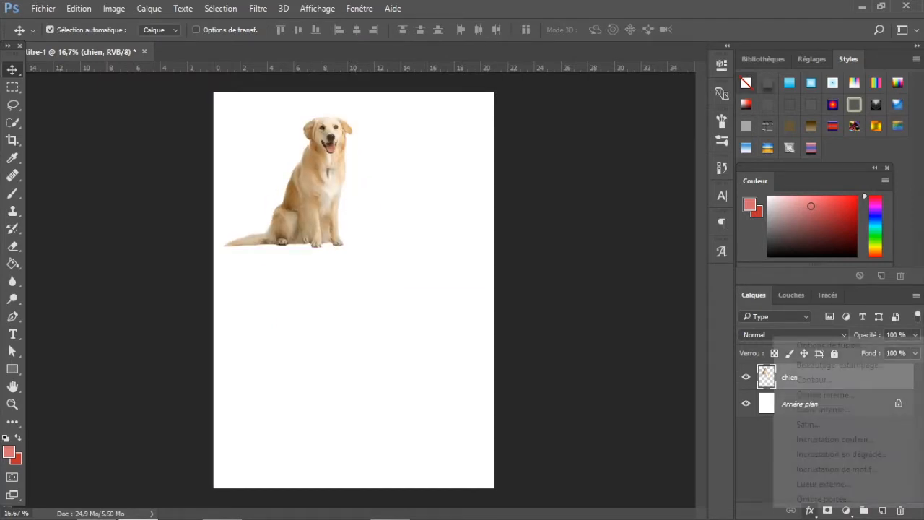
pyautogui.click(822, 499)
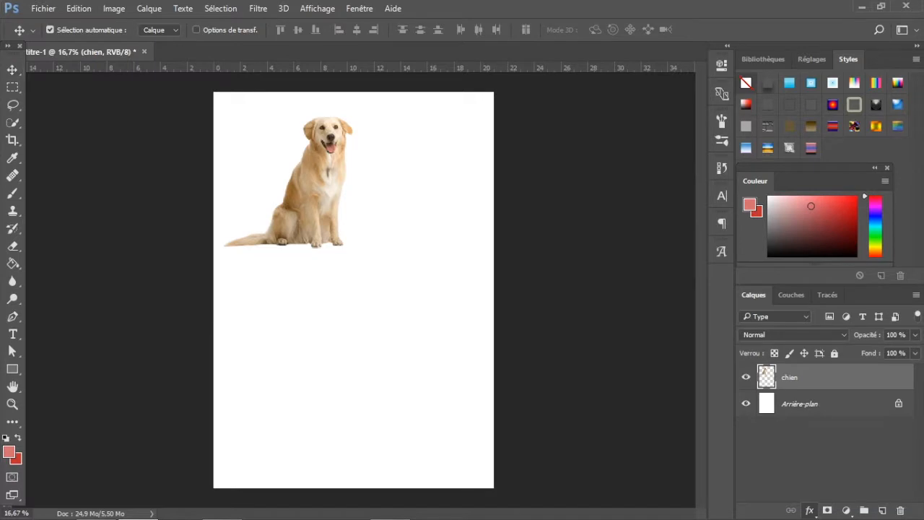
pyautogui.moveTo(531, 86); pyautogui.dragTo(600, 243)
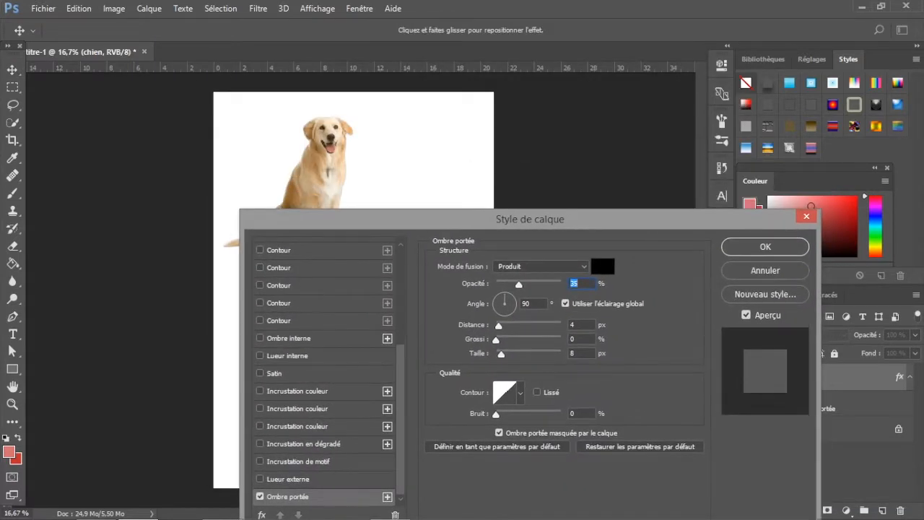
pyautogui.click(540, 266)
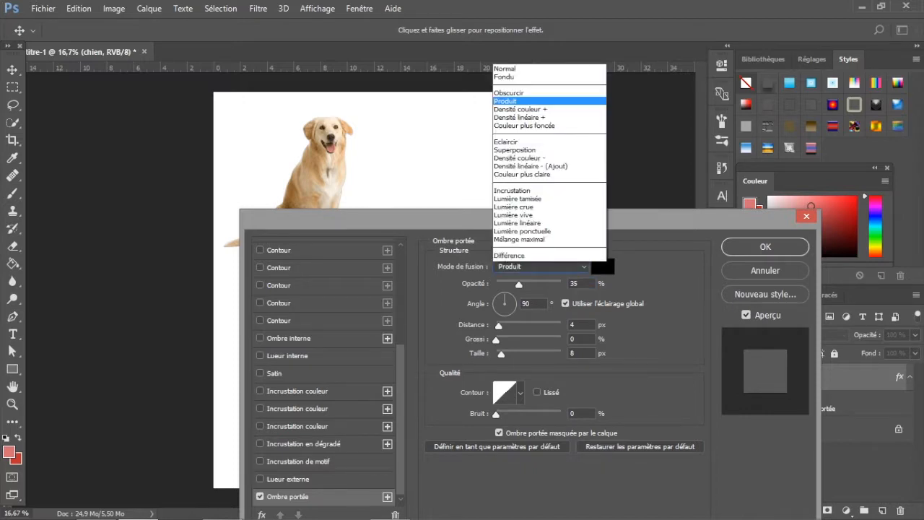
pyautogui.press('Up')
pyautogui.press('Up')
pyautogui.press('Up')
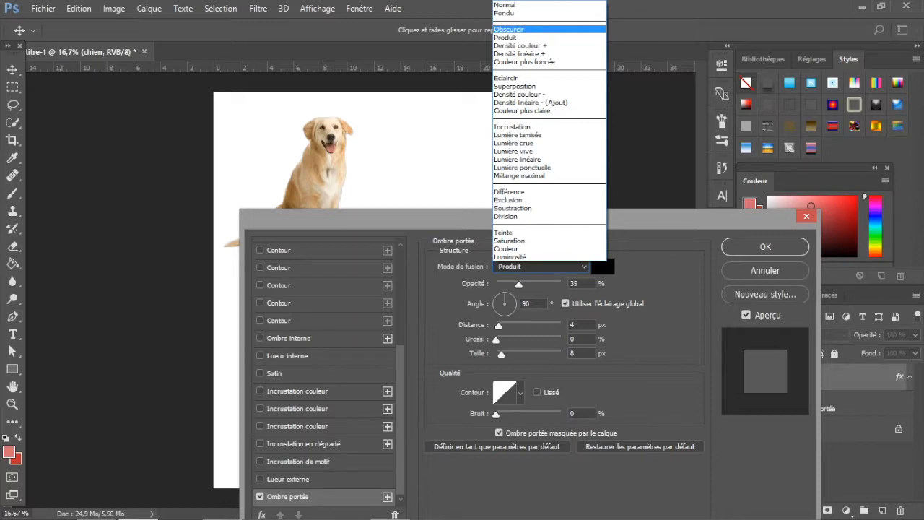
pyautogui.press('Up')
pyautogui.press('Up')
pyautogui.press('Return')
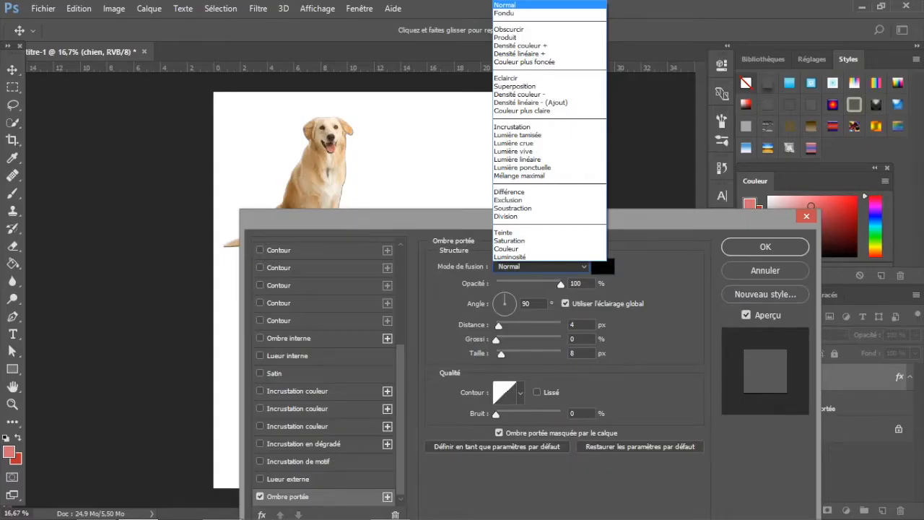
pyautogui.click(557, 29)
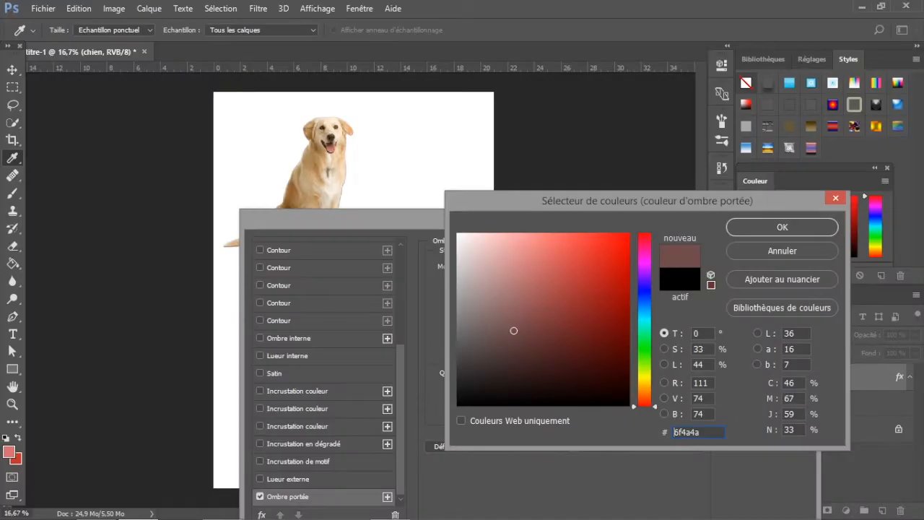
# Step: Cancel the shadow colour selection and discard the drop shadow from the chien layer
pyautogui.press('Escape')
pyautogui.moveTo(529, 218); pyautogui.dragTo(539, 179)
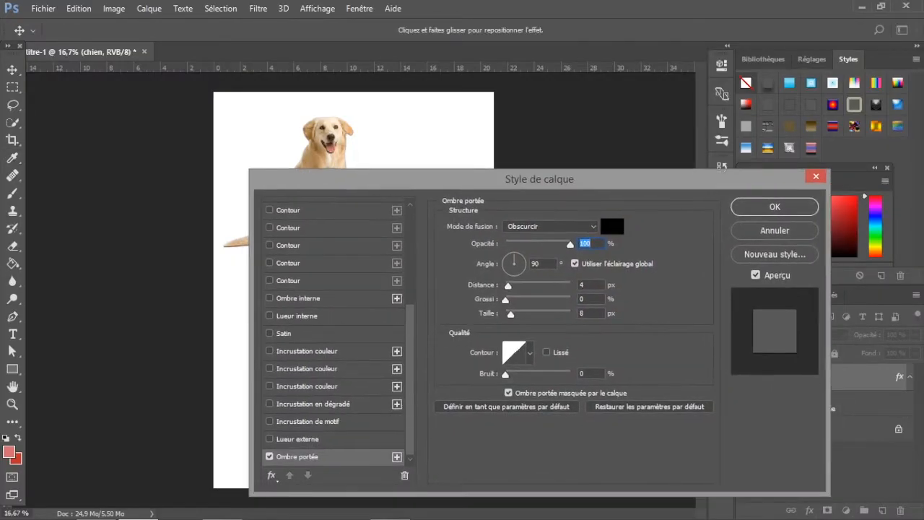
pyautogui.press('Escape')
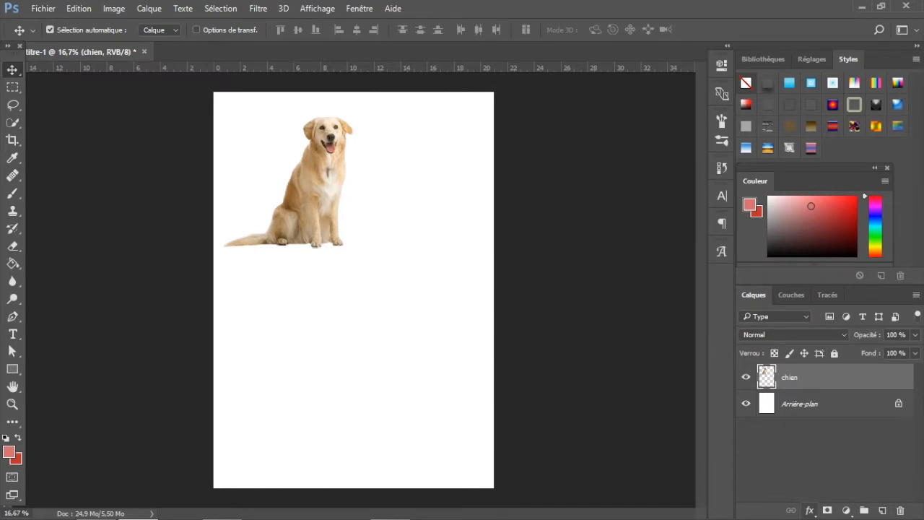
# Step: Try an inner shadow (Ombre interne) effect on the chien layer
pyautogui.click(808, 509)
pyautogui.click(824, 392)
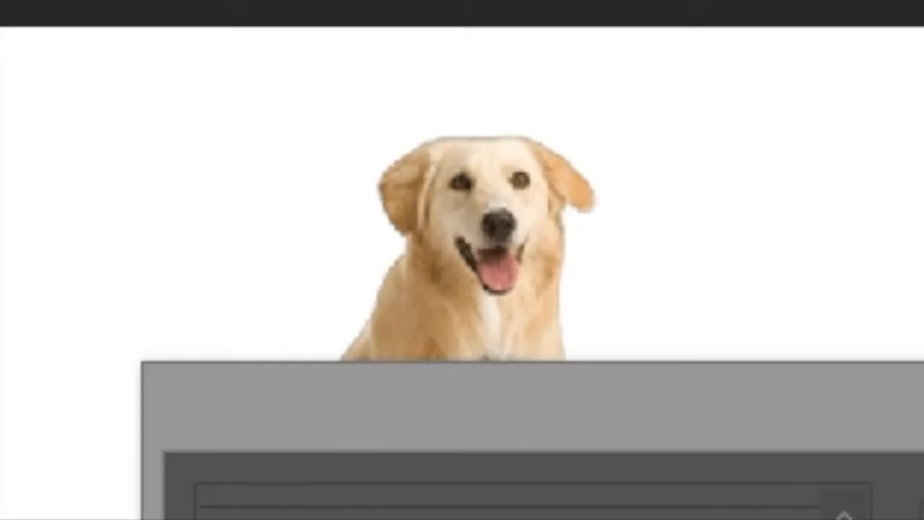
pyautogui.moveTo(902, 405); pyautogui.dragTo(920, 456)
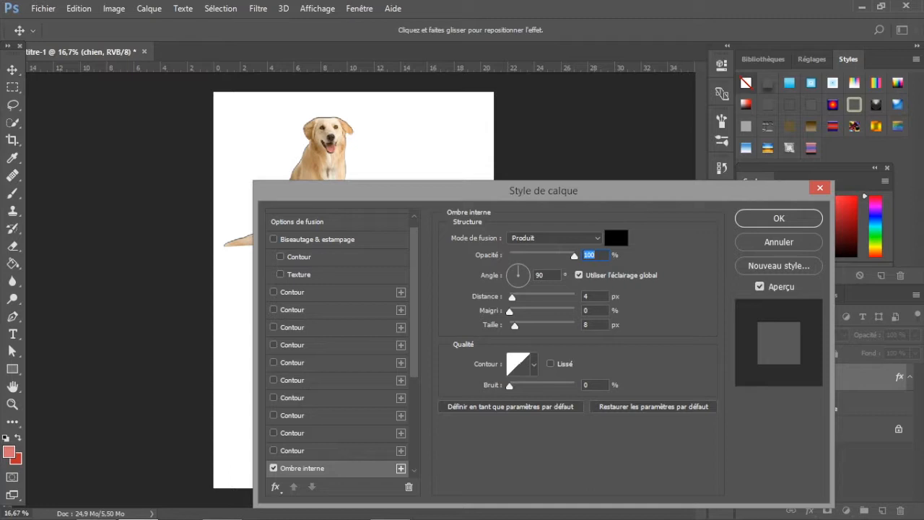
# Step: Browse the blend modes available for the inner shadow, then discard the effect
pyautogui.click(553, 237)
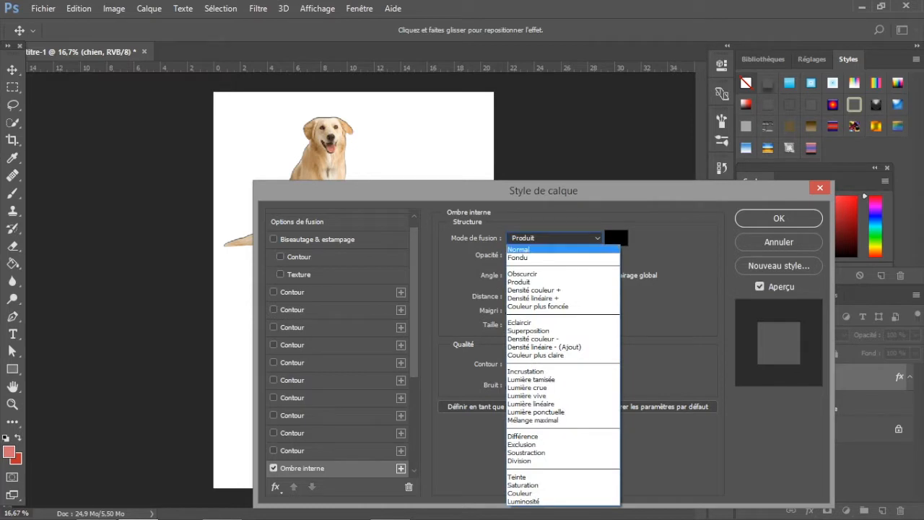
pyautogui.press('Down')
pyautogui.press('Down')
pyautogui.press('Down')
pyautogui.press('Down')
pyautogui.press('Down')
pyautogui.press('Down')
pyautogui.press('Down')
pyautogui.press('Down')
pyautogui.press('Down')
pyautogui.press('Down')
pyautogui.press('Down')
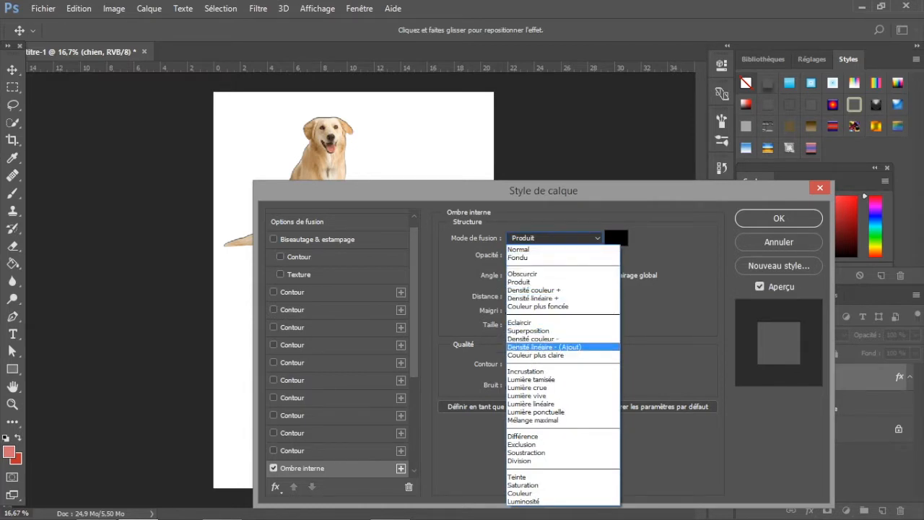
pyautogui.press('Down')
pyautogui.press('Down')
pyautogui.press('Down')
pyautogui.press('Down')
pyautogui.press('Down')
pyautogui.press('Down')
pyautogui.press('Down')
pyautogui.press('Down')
pyautogui.press('Down')
pyautogui.press('Down')
pyautogui.press('Down')
pyautogui.press('Down')
pyautogui.press('Down')
pyautogui.press('Down')
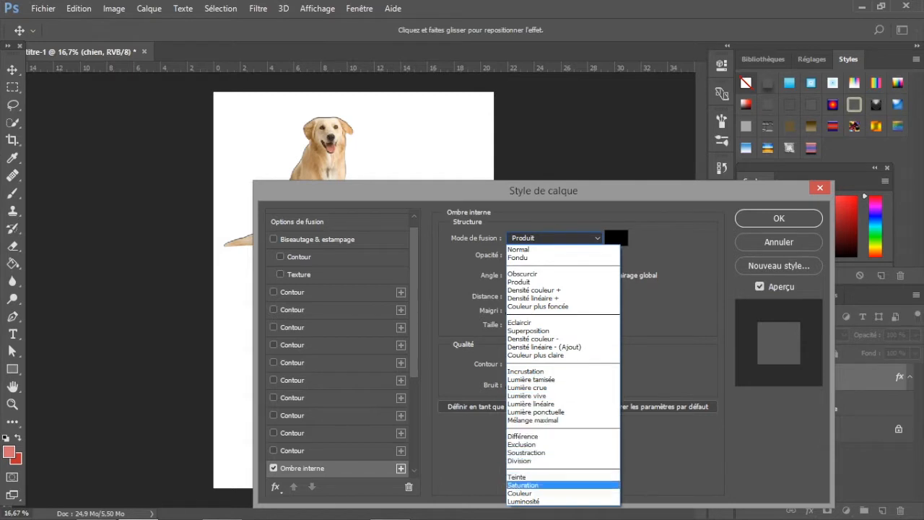
pyautogui.press('Escape')
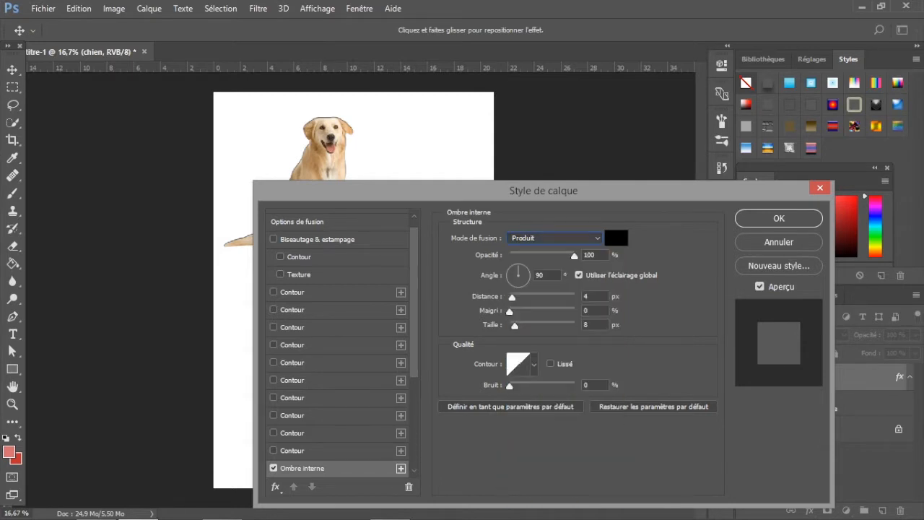
pyautogui.press('Escape')
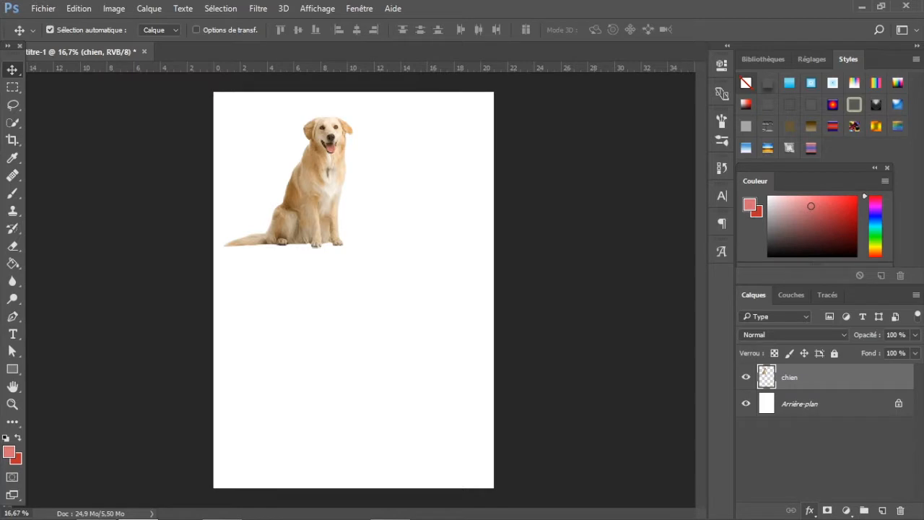
# Step: Add an inner glow (Lueur interne) to the chien layer with 44% opacity and a white-to-transparent gradient
pyautogui.click(809, 510)
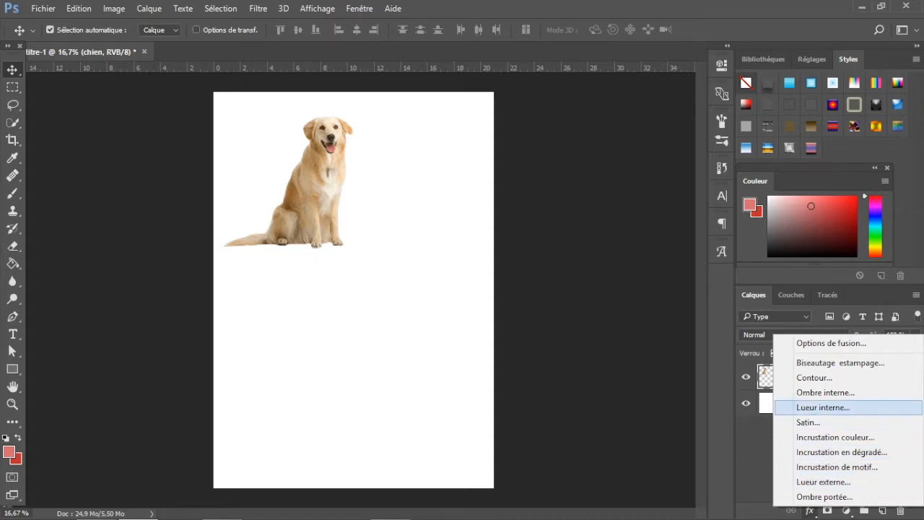
pyautogui.click(823, 407)
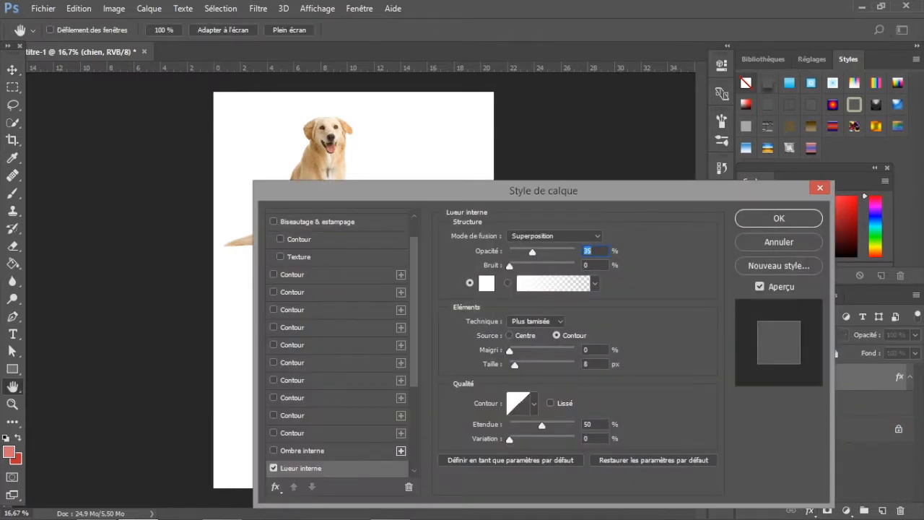
pyautogui.moveTo(544, 191); pyautogui.dragTo(585, 179)
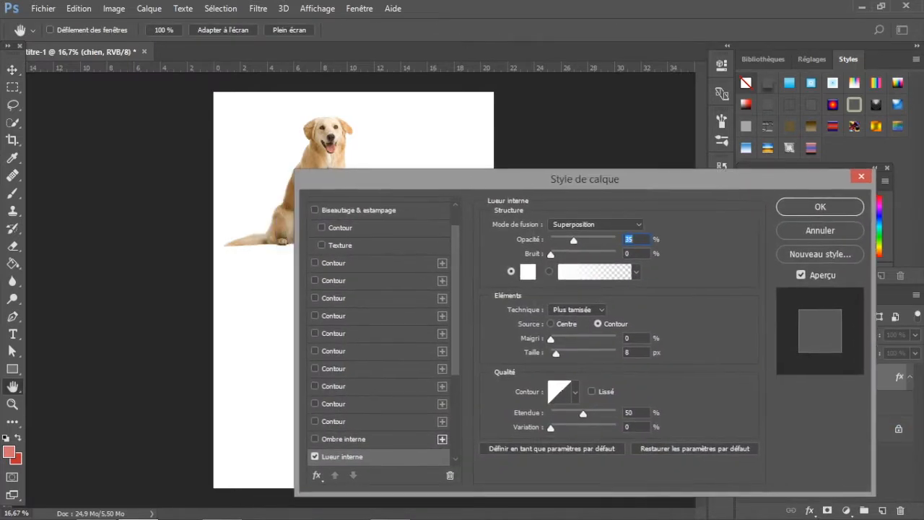
pyautogui.moveTo(573, 239)
pyautogui.mouseDown()
pyautogui.moveTo(601, 239)
pyautogui.moveTo(578, 239)
pyautogui.mouseUp()
pyautogui.click(594, 271)
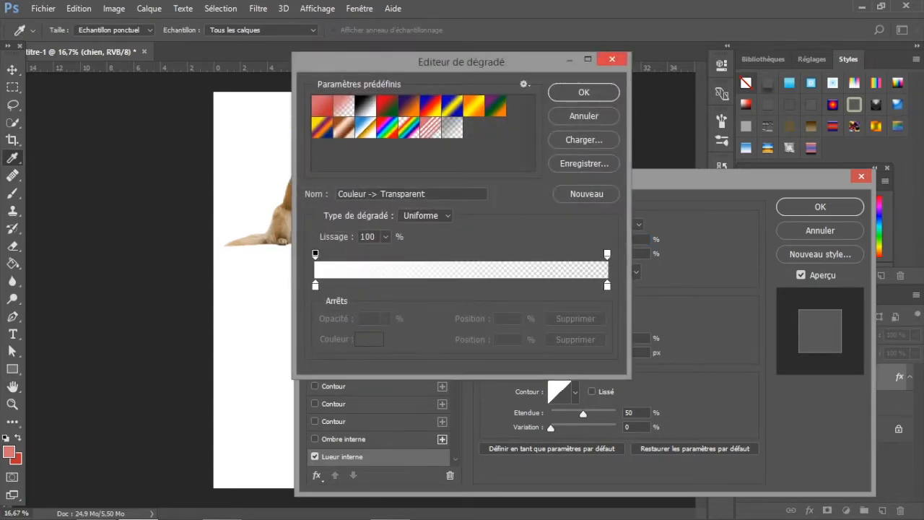
pyautogui.click(612, 60)
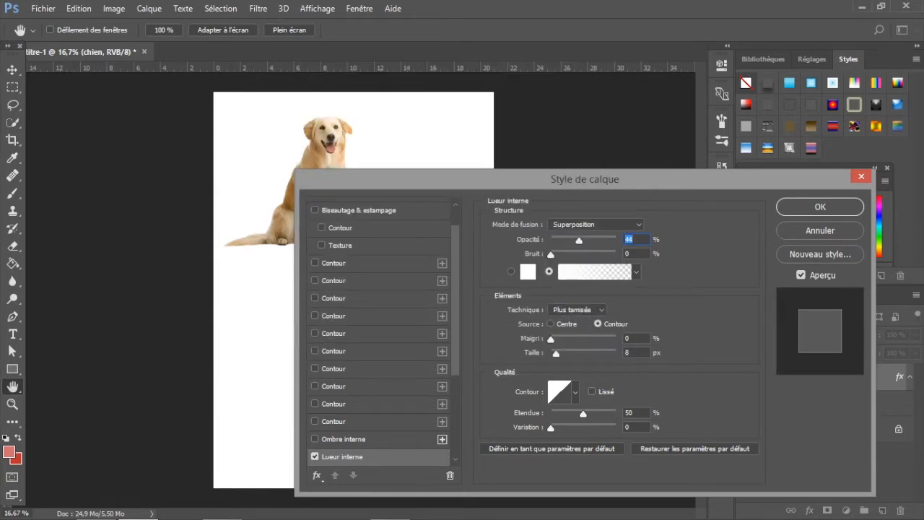
pyautogui.moveTo(585, 179); pyautogui.dragTo(586, 168)
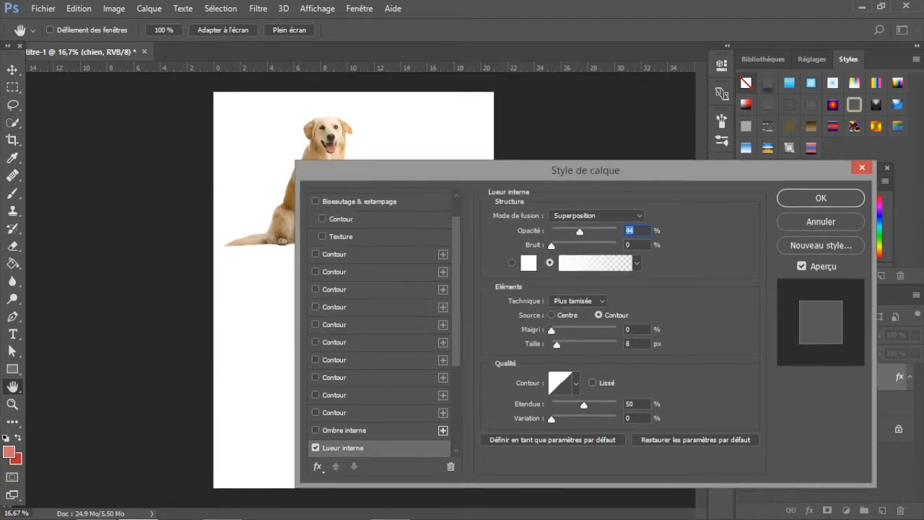
pyautogui.press('Return')
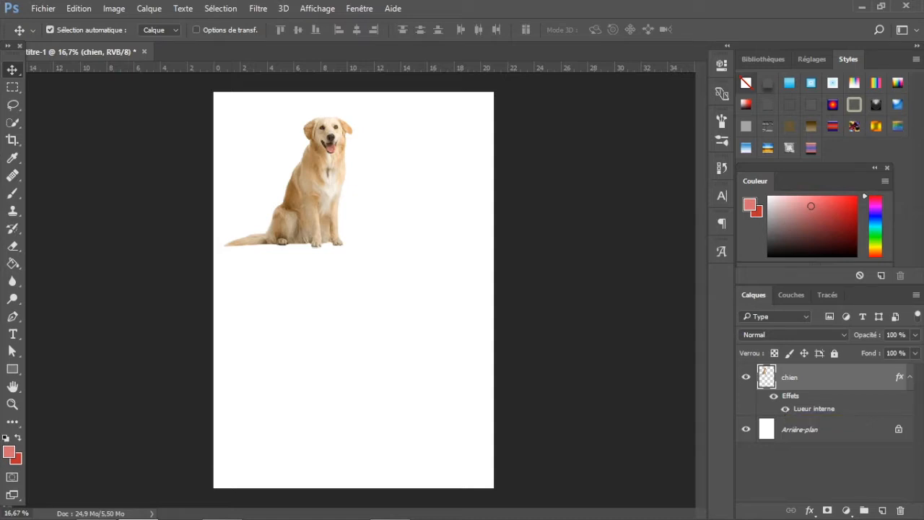
# Step: Add a Biseautage & estampage effect with the Estampage oreiller style to the chien layer, lowering its depth to about 695%
pyautogui.click(809, 509)
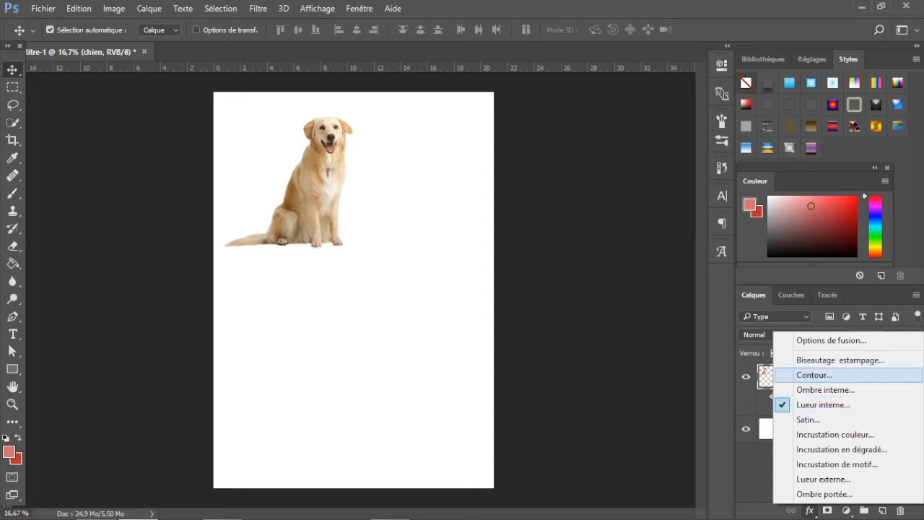
pyautogui.click(838, 360)
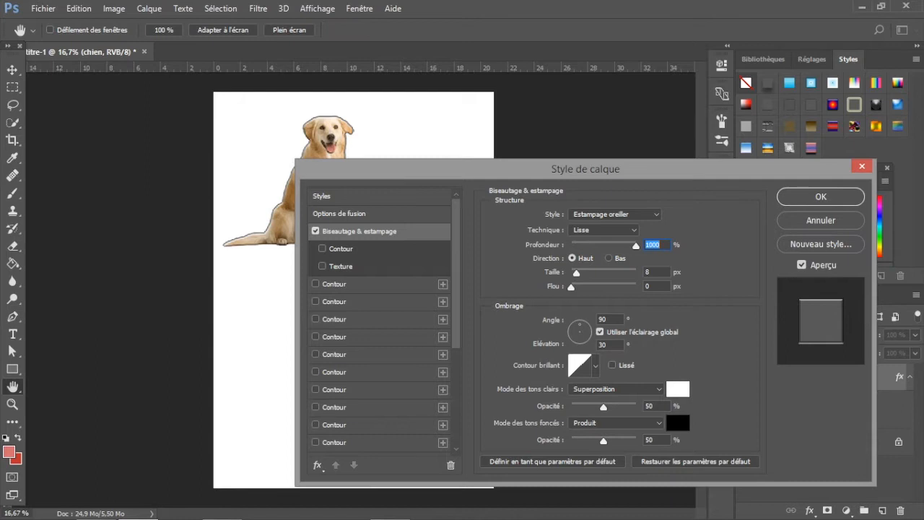
pyautogui.moveTo(636, 245); pyautogui.dragTo(607, 246)
pyautogui.scroll(20, 675, 400)
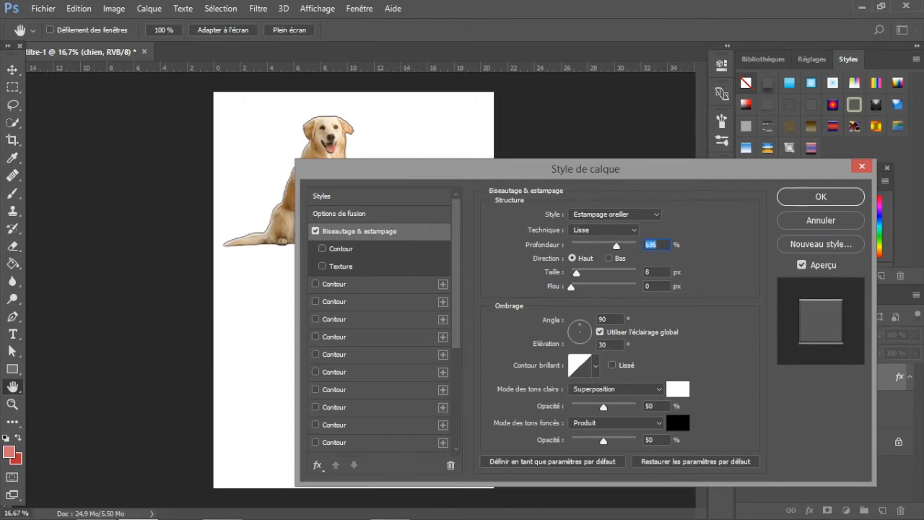
# Step: Try the colour c34949 for the bevel's dark tones, cancel that colour change, and apply the bevel and emboss
pyautogui.click(677, 422)
pyautogui.write('c34949')
pyautogui.moveTo(565, 274); pyautogui.dragTo(511, 315)
pyautogui.press('Escape')
pyautogui.press('Return')
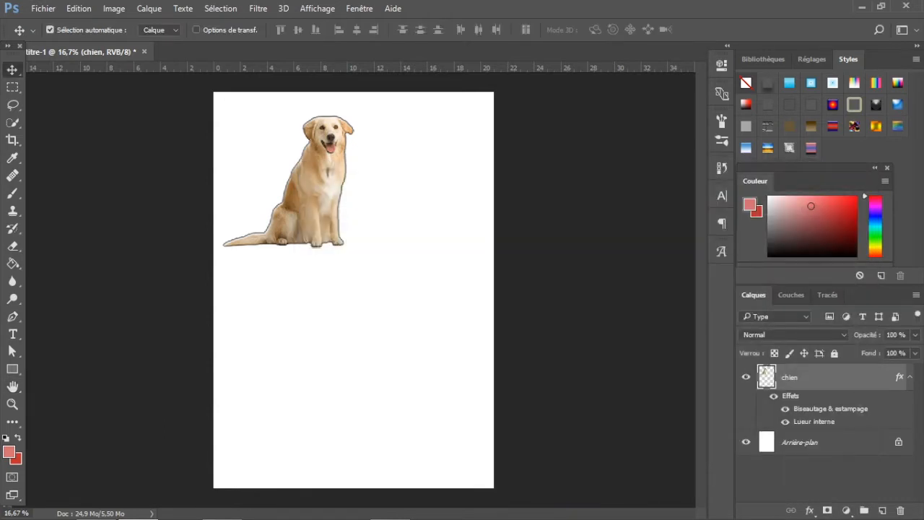
# Step: Add a Satin effect to the chien layer with its opacity lowered to 27%
pyautogui.click(809, 510)
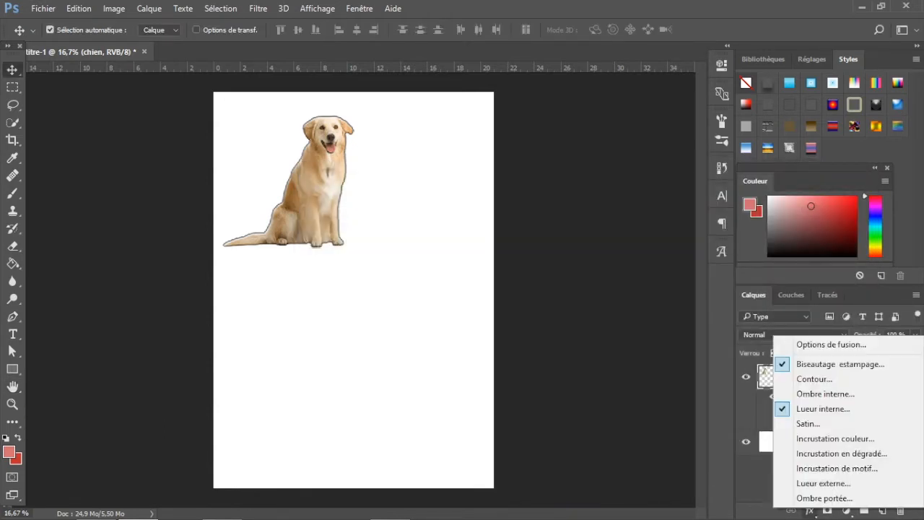
pyautogui.click(807, 424)
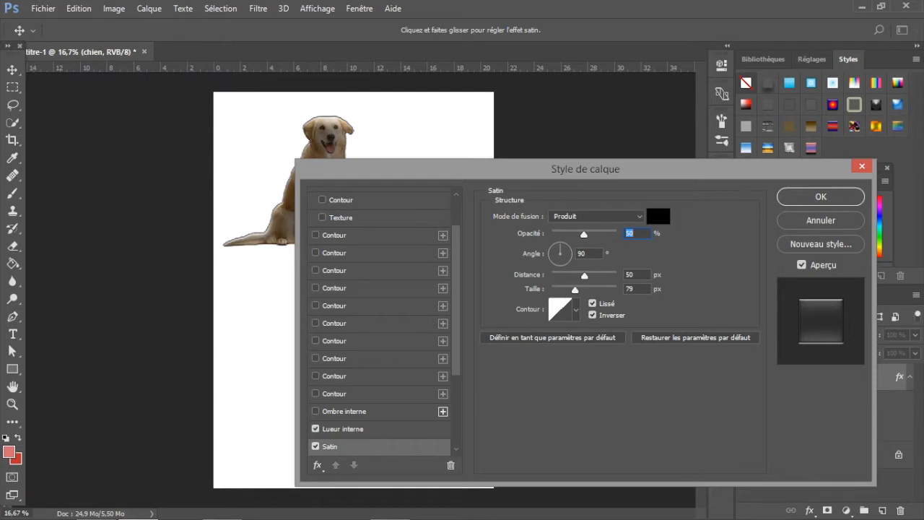
pyautogui.press('Down')
pyautogui.moveTo(583, 234)
pyautogui.mouseDown()
pyautogui.moveTo(552, 234)
pyautogui.moveTo(575, 234)
pyautogui.mouseUp()
pyautogui.hotkey('shift', 'Down')
pyautogui.press('Down')
pyautogui.press('Down')
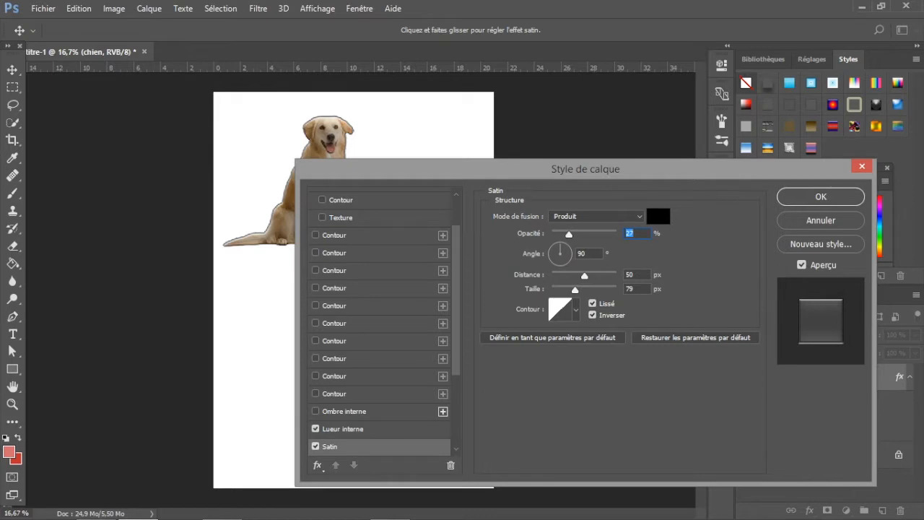
pyautogui.press('Return')
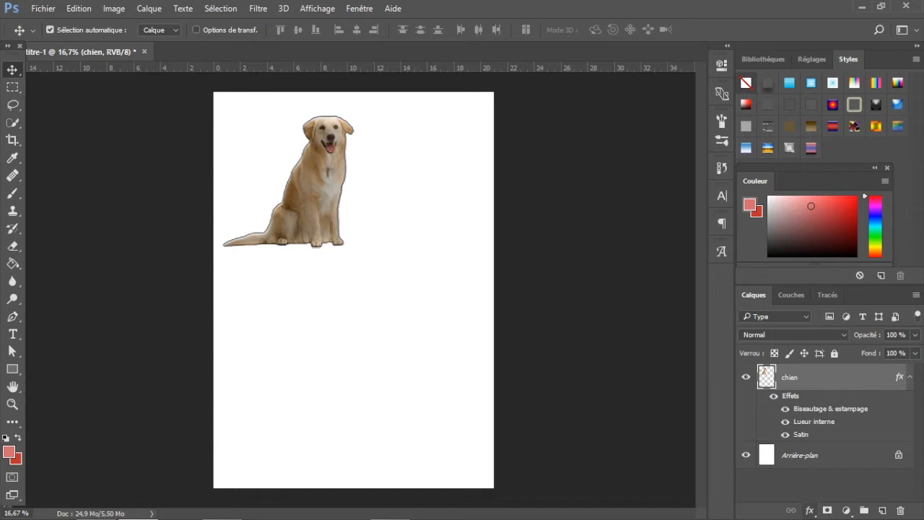
# Step: Try several preset gradients, including red-green and blue-yellow, as a gradient overlay (Incrustation en dégradé) on the chien layer, then discard the effect
pyautogui.click(810, 510)
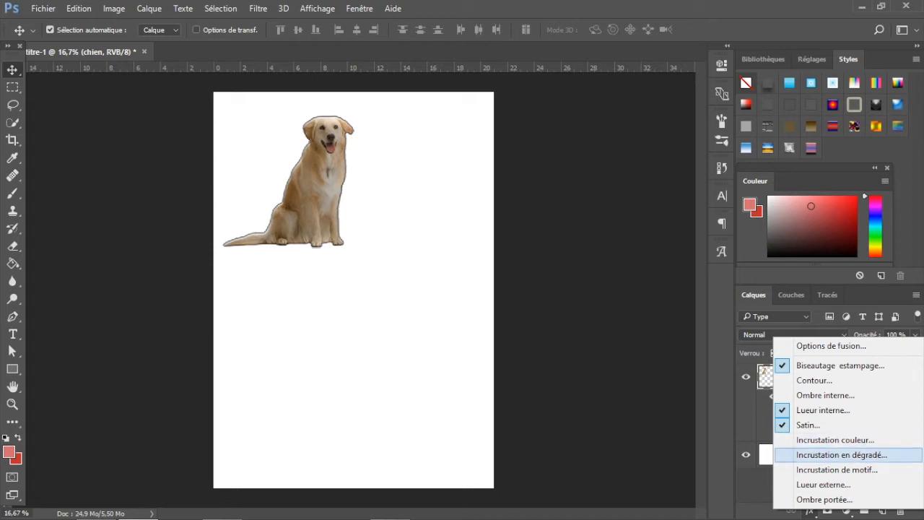
pyautogui.click(841, 455)
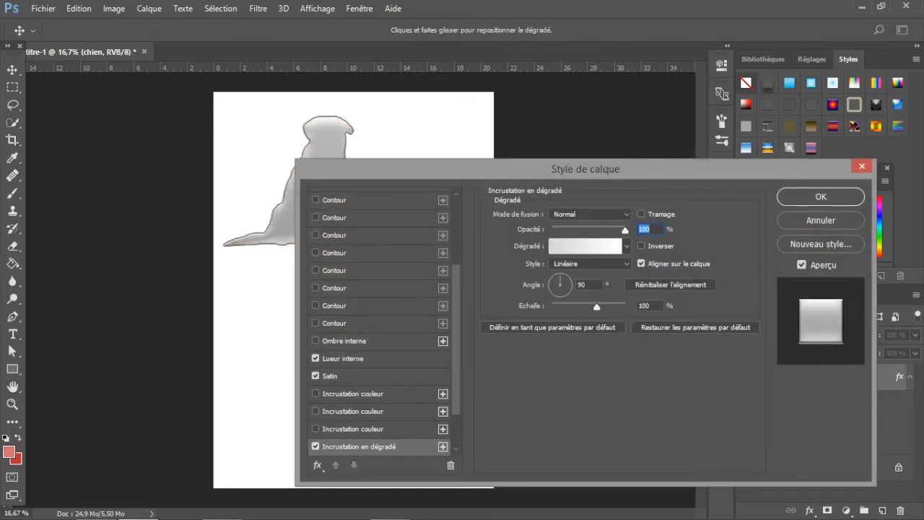
pyautogui.click(626, 247)
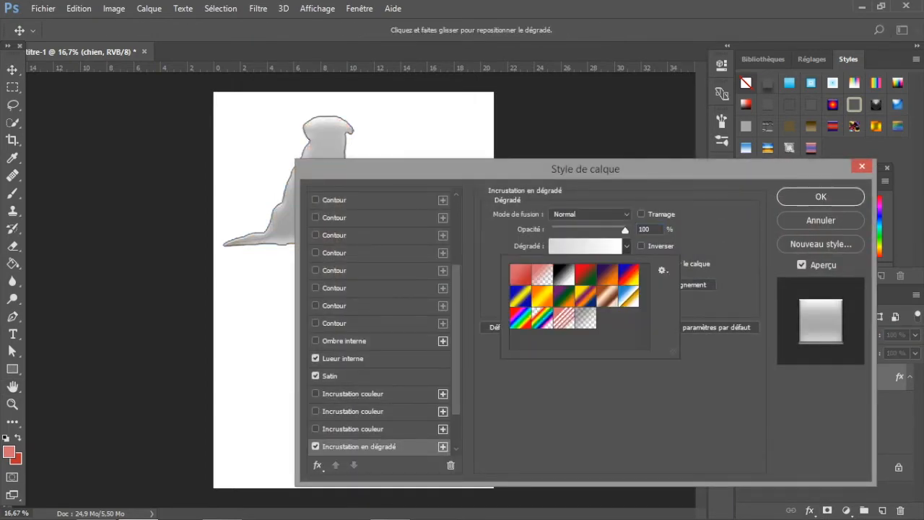
pyautogui.click(564, 274)
pyautogui.click(585, 274)
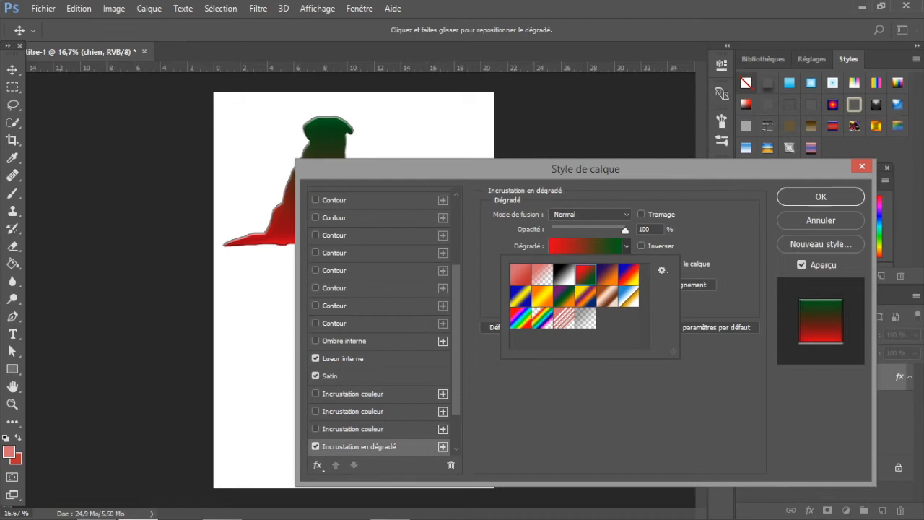
pyautogui.click(607, 295)
pyautogui.click(586, 318)
pyautogui.click(563, 317)
pyautogui.click(520, 317)
pyautogui.click(520, 296)
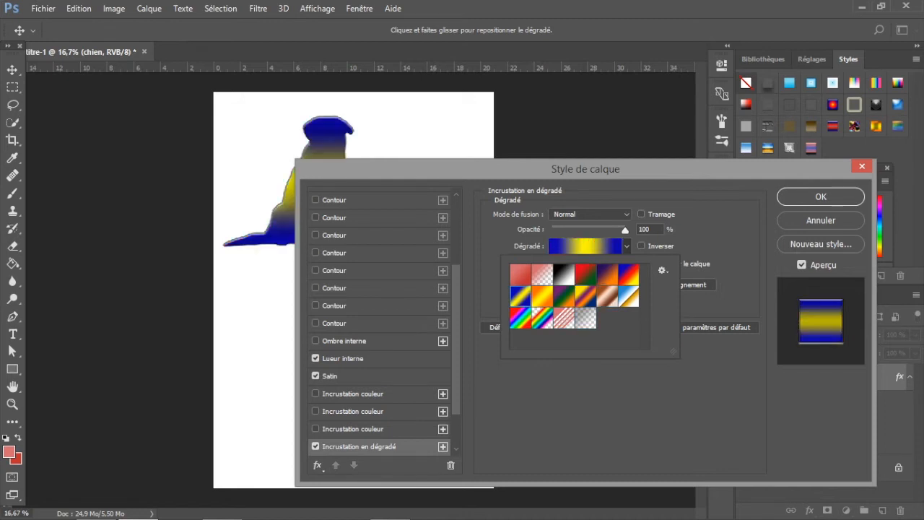
pyautogui.press('Escape')
pyautogui.press('Escape')
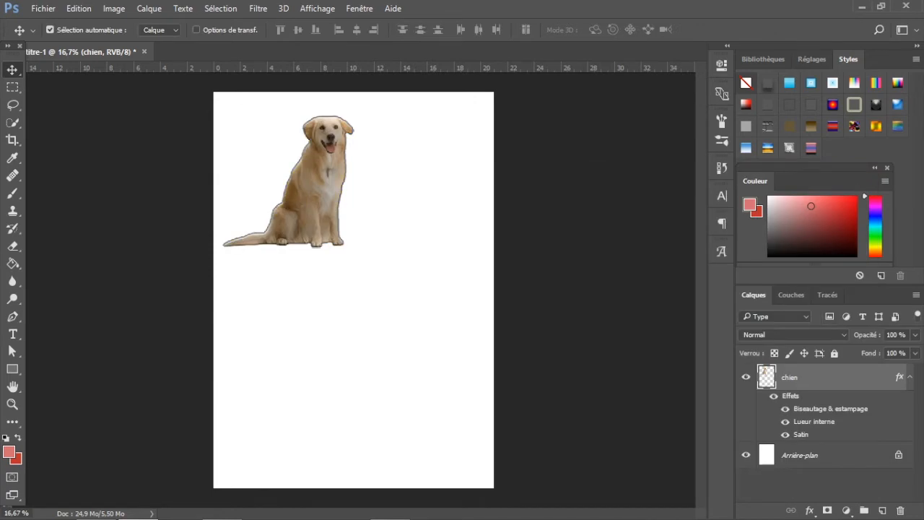
# Step: Add a black 8 px centred stroke (Contour) to the chien layer and move the dog toward the middle of the page
pyautogui.click(809, 510)
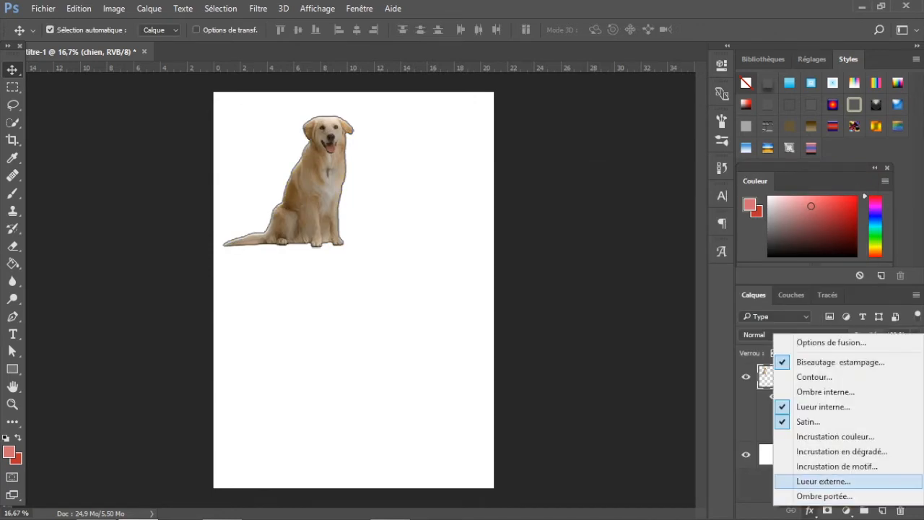
pyautogui.click(814, 376)
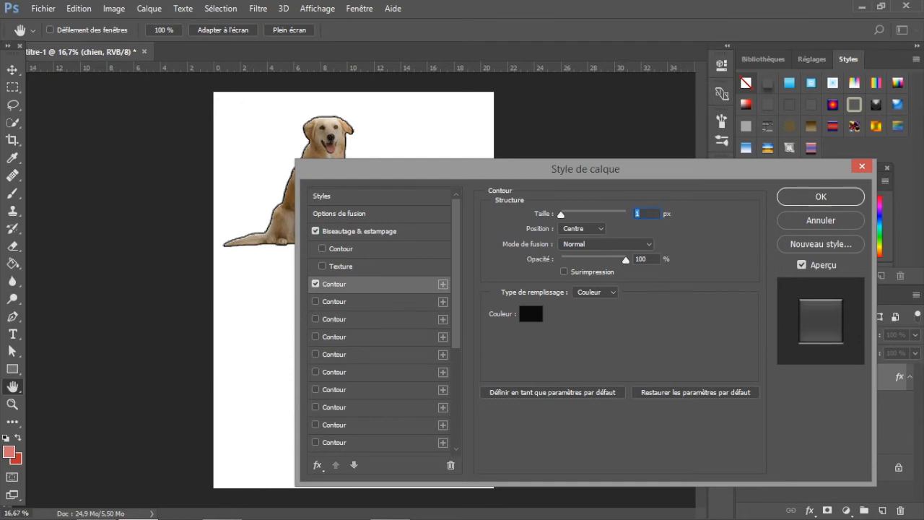
pyautogui.moveTo(561, 215)
pyautogui.mouseDown()
pyautogui.moveTo(615, 214)
pyautogui.moveTo(598, 215)
pyautogui.mouseUp()
pyautogui.write('8')
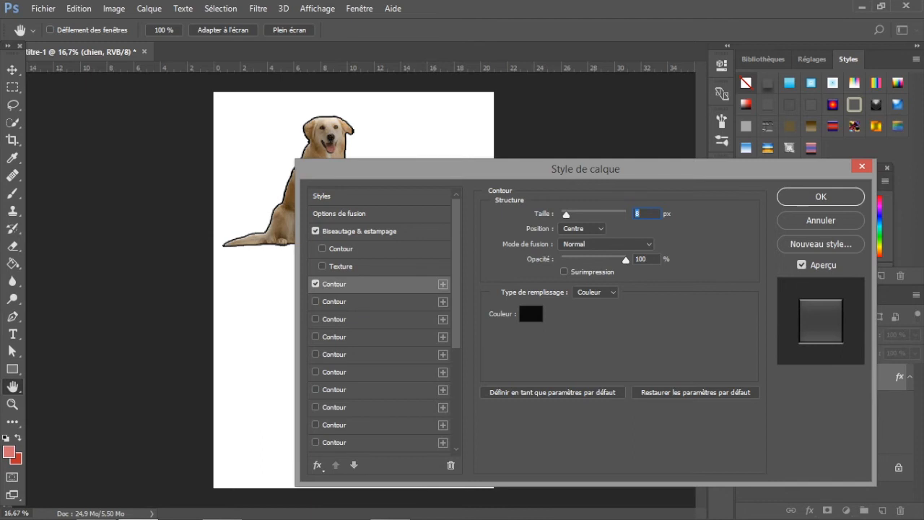
pyautogui.click(531, 313)
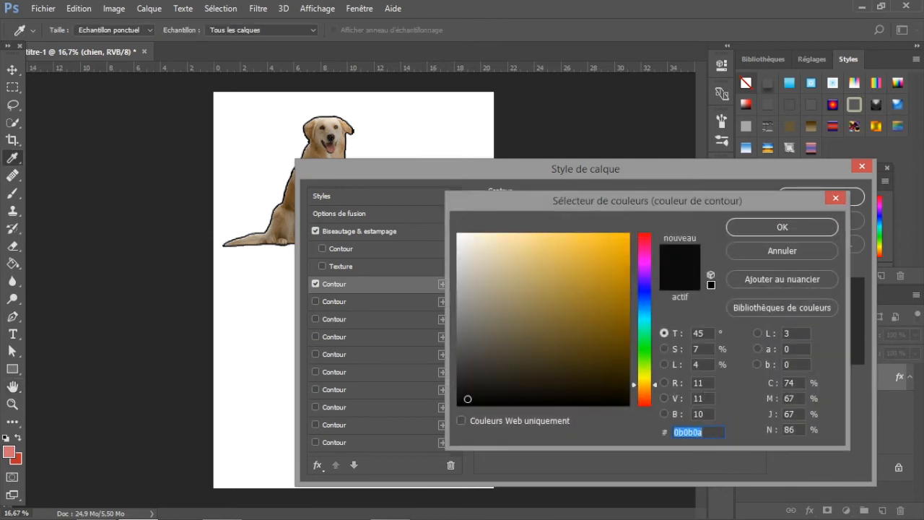
pyautogui.click(820, 226)
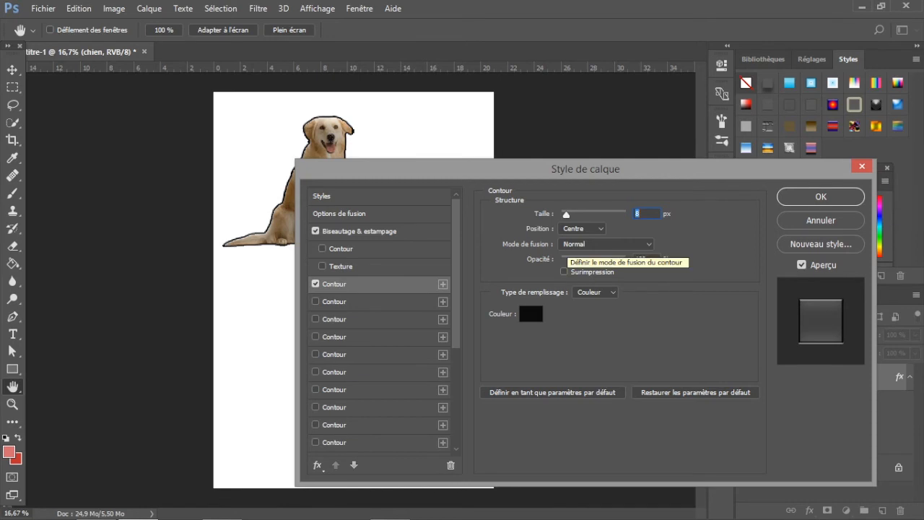
pyautogui.press('Return')
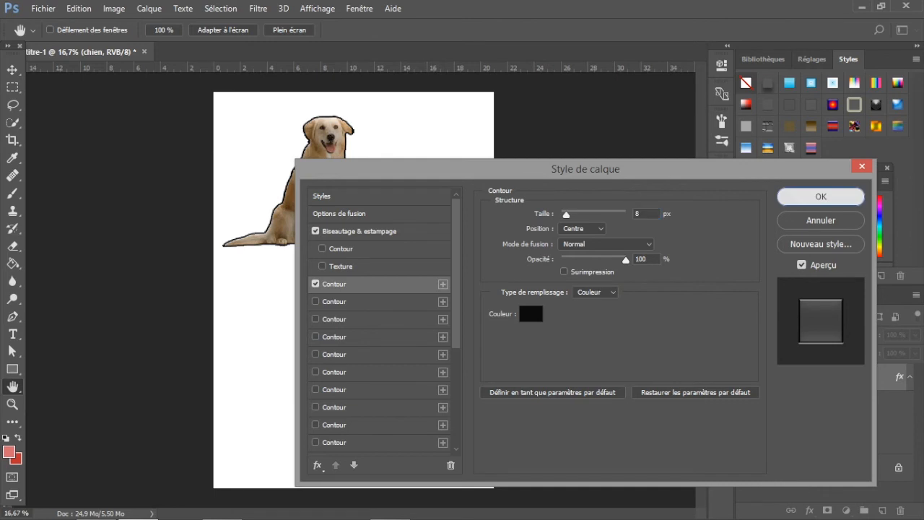
pyautogui.moveTo(346, 150); pyautogui.dragTo(390, 217)
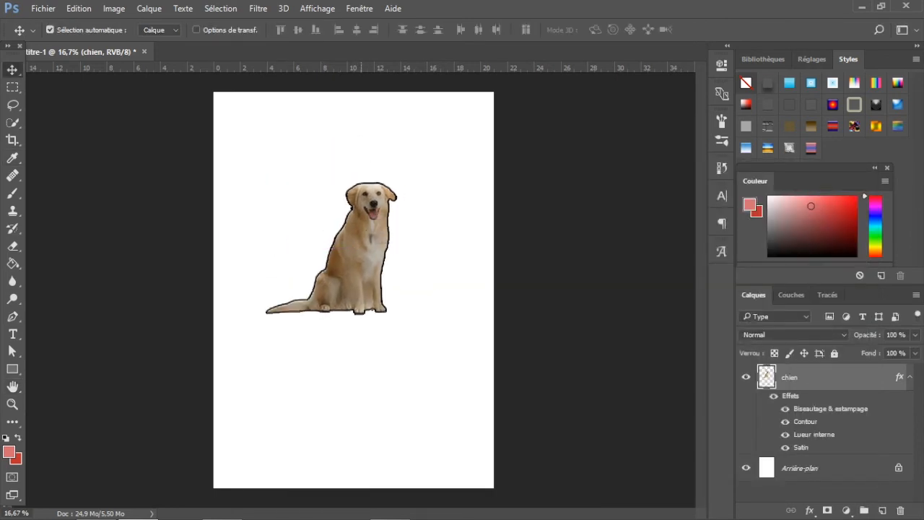